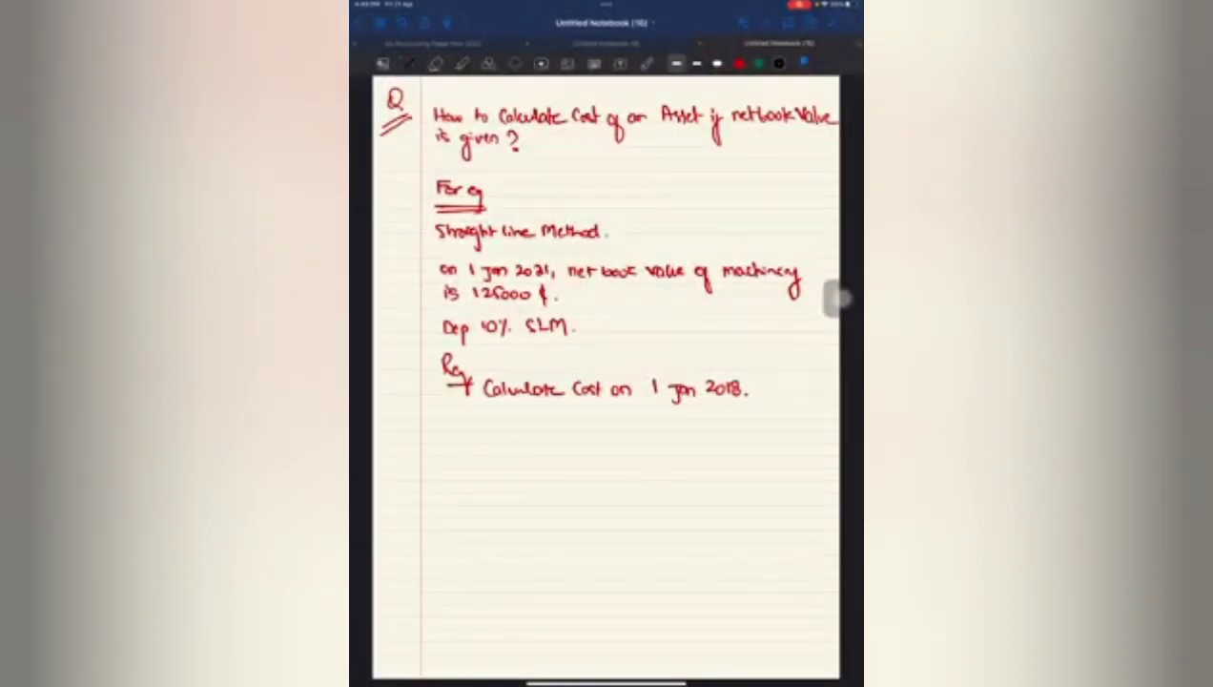
# In red, underline Calculate Cost and net book value, circle Straight line Method, bracket the example, tick 2021.
pyautogui.moveTo(537, 126); pyautogui.dragTo(589, 126)
pyautogui.moveTo(735, 126); pyautogui.dragTo(792, 125)
pyautogui.moveTo(607, 206)
pyautogui.mouseDown()
pyautogui.moveTo(431, 202)
pyautogui.moveTo(616, 249)
pyautogui.moveTo(606, 206)
pyautogui.mouseUp()
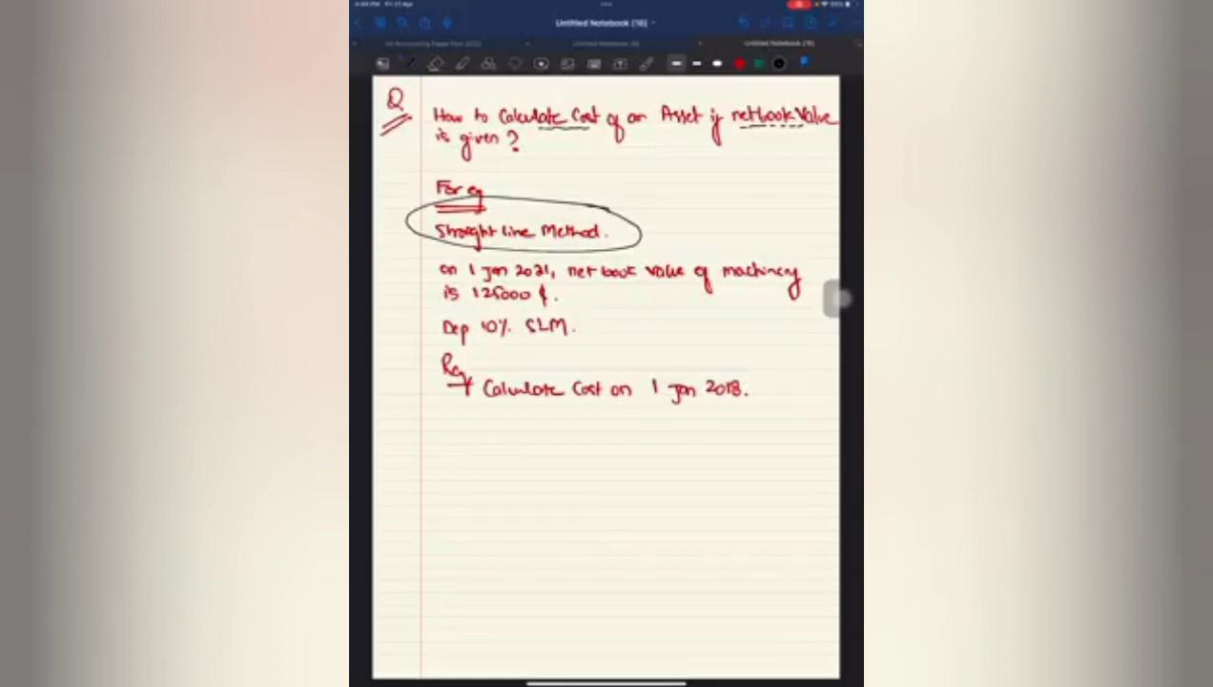
pyautogui.moveTo(422, 256); pyautogui.dragTo(422, 396)
pyautogui.moveTo(550, 261); pyautogui.dragTo(558, 254)
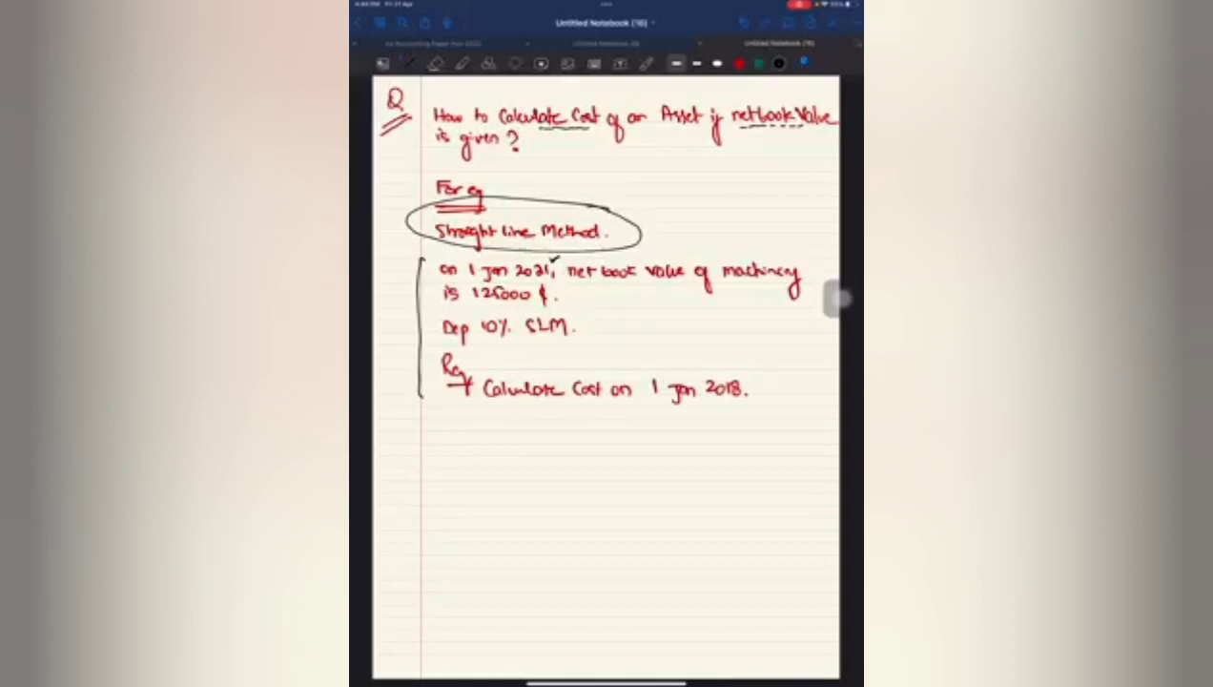
# Tick 125000, underline Dep 10% SLM, and box the date 1 Jan 2018.
pyautogui.moveTo(547, 284); pyautogui.dragTo(556, 291)
pyautogui.moveTo(445, 344); pyautogui.dragTo(557, 345)
pyautogui.moveTo(578, 402)
pyautogui.mouseDown()
pyautogui.moveTo(759, 393)
pyautogui.moveTo(727, 366)
pyautogui.moveTo(637, 366)
pyautogui.moveTo(637, 405)
pyautogui.mouseUp()
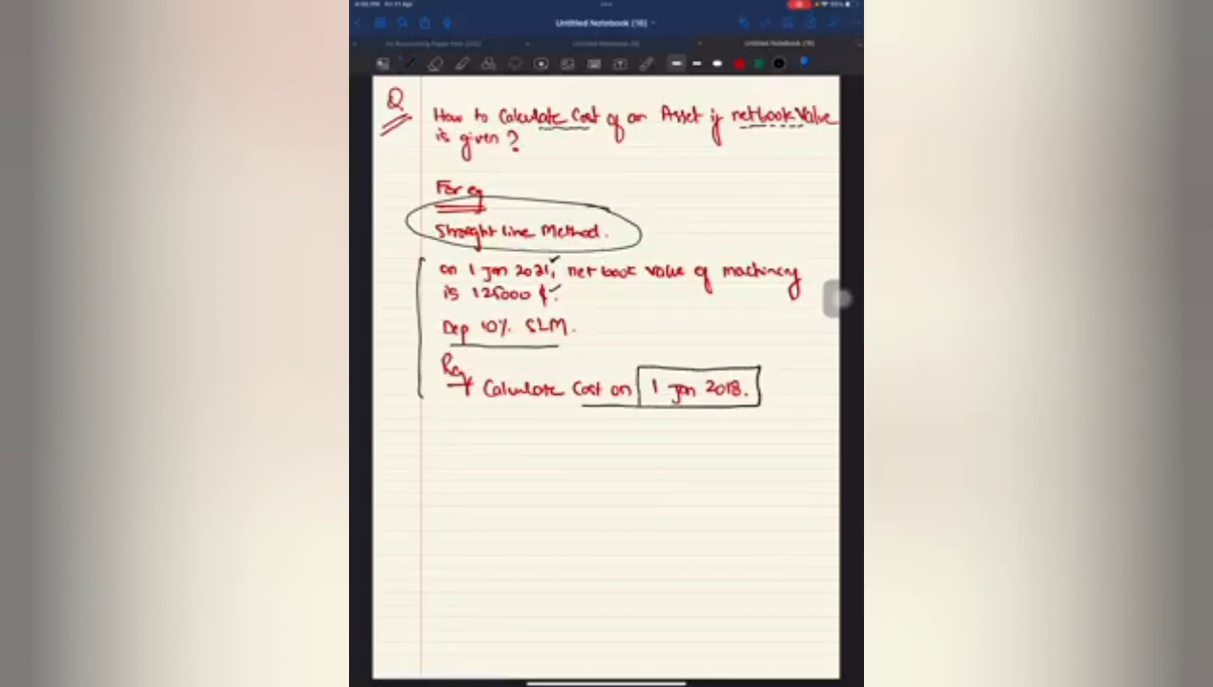
# Draw a black timeline labelled 1 Jan 2021 with NBV 125000 noted below.
pyautogui.moveTo(437, 599); pyautogui.dragTo(552, 602)
pyautogui.moveTo(432, 611)
pyautogui.mouseDown()
pyautogui.moveTo(433, 622)
pyautogui.moveTo(454, 616)
pyautogui.moveTo(446, 635)
pyautogui.moveTo(456, 635)
pyautogui.mouseUp()
pyautogui.moveTo(386, 654)
pyautogui.mouseDown()
pyautogui.moveTo(389, 643)
pyautogui.moveTo(479, 655)
pyautogui.moveTo(474, 667)
pyautogui.mouseUp()
# Draw the 2020 timeline bar labelled Jan '20 and Dec '20.
pyautogui.moveTo(441, 571); pyautogui.dragTo(440, 582)
pyautogui.moveTo(440, 578); pyautogui.dragTo(549, 578)
pyautogui.moveTo(548, 571); pyautogui.dragTo(548, 582)
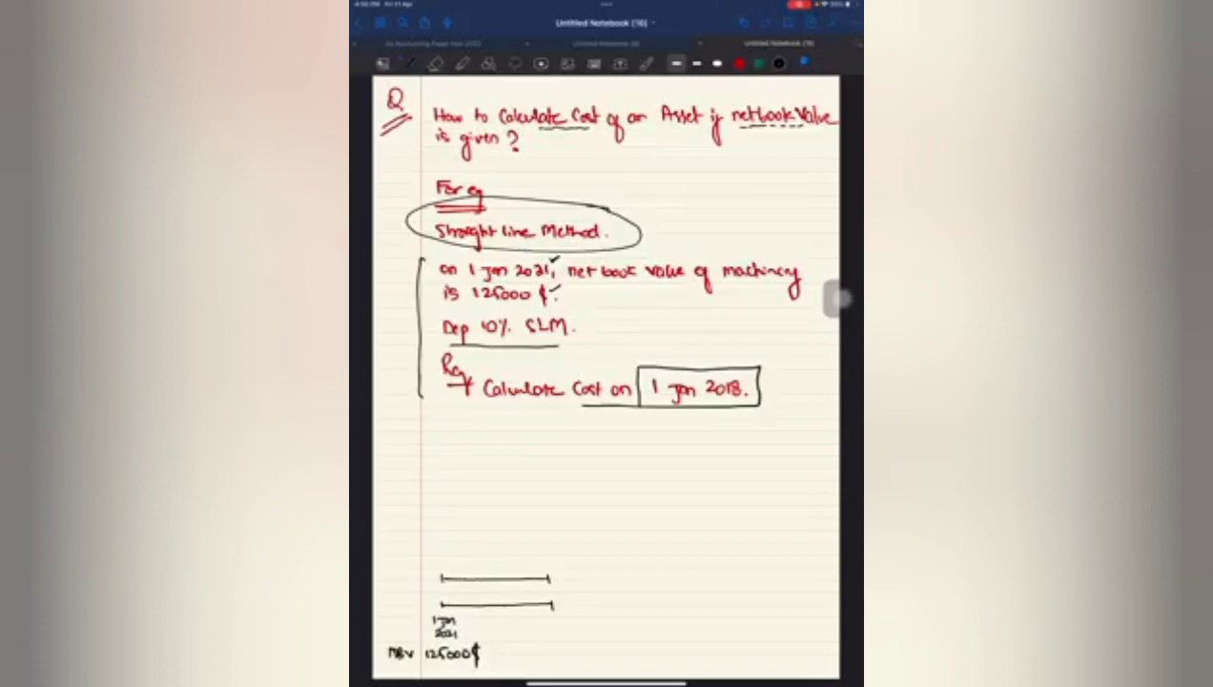
pyautogui.moveTo(429, 557)
pyautogui.mouseDown()
pyautogui.moveTo(423, 572)
pyautogui.moveTo(456, 566)
pyautogui.mouseUp()
pyautogui.moveTo(530, 557)
pyautogui.mouseDown()
pyautogui.moveTo(530, 569)
pyautogui.moveTo(562, 566)
pyautogui.mouseUp()
pyautogui.moveTo(549, 548); pyautogui.dragTo(548, 555)
# Draw the 2019 timeline bar labelled Jan '19 and Dec '19.
pyautogui.moveTo(434, 523); pyautogui.dragTo(434, 534)
pyautogui.moveTo(434, 529); pyautogui.dragTo(550, 528)
pyautogui.moveTo(549, 521); pyautogui.dragTo(550, 534)
pyautogui.moveTo(412, 534)
pyautogui.mouseDown()
pyautogui.moveTo(417, 551)
pyautogui.moveTo(443, 540)
pyautogui.mouseUp()
pyautogui.moveTo(444, 534); pyautogui.dragTo(452, 545)
pyautogui.moveTo(535, 532); pyautogui.dragTo(547, 544)
pyautogui.moveTo(554, 538); pyautogui.dragTo(559, 538)
pyautogui.moveTo(563, 536); pyautogui.dragTo(570, 546)
# Draw the 2018 timeline bar labelled Jan '18 and Dec '18.
pyautogui.moveTo(435, 487); pyautogui.dragTo(435, 496)
pyautogui.moveTo(435, 493)
pyautogui.mouseDown()
pyautogui.moveTo(555, 500)
pyautogui.moveTo(425, 498)
pyautogui.moveTo(420, 516)
pyautogui.mouseUp()
pyautogui.moveTo(424, 506); pyautogui.dragTo(444, 510)
pyautogui.moveTo(446, 502); pyautogui.dragTo(451, 509)
pyautogui.moveTo(533, 498); pyautogui.dragTo(546, 509)
pyautogui.moveTo(552, 504); pyautogui.dragTo(556, 504)
pyautogui.moveTo(562, 501); pyautogui.dragTo(561, 513)
pyautogui.moveTo(570, 503); pyautogui.dragTo(567, 513)
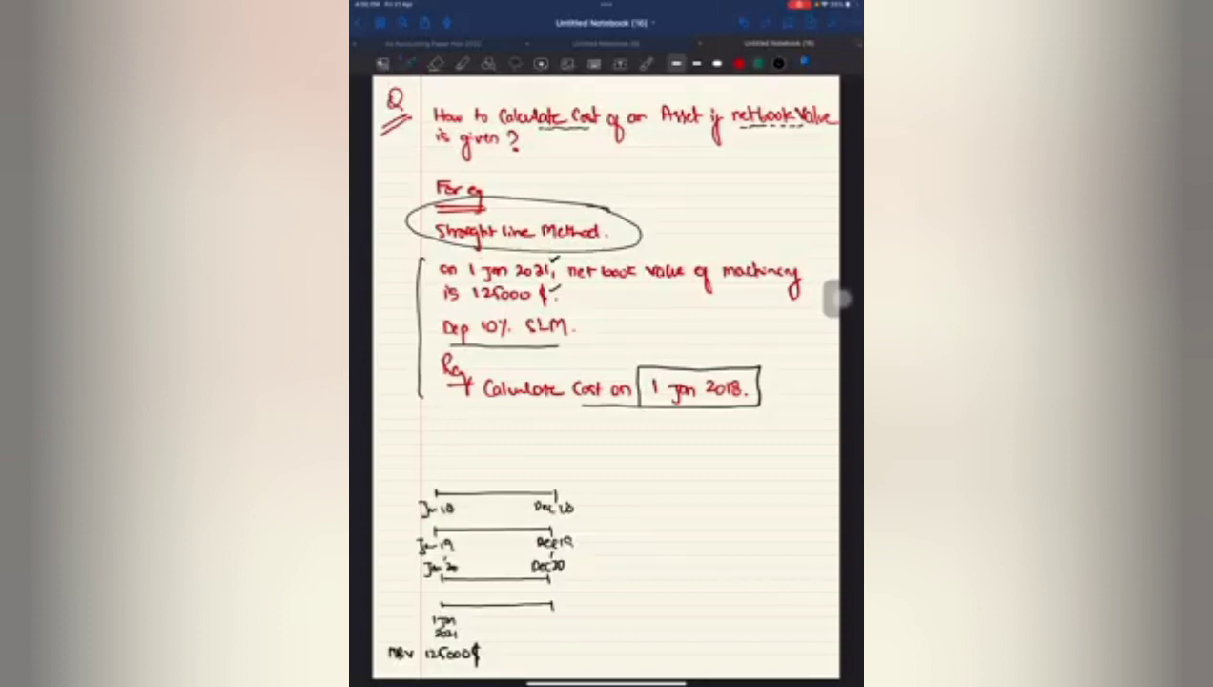
# Highlight Jan '18 in green and mark the full cost as x.
pyautogui.moveTo(414, 511); pyautogui.dragTo(464, 475)
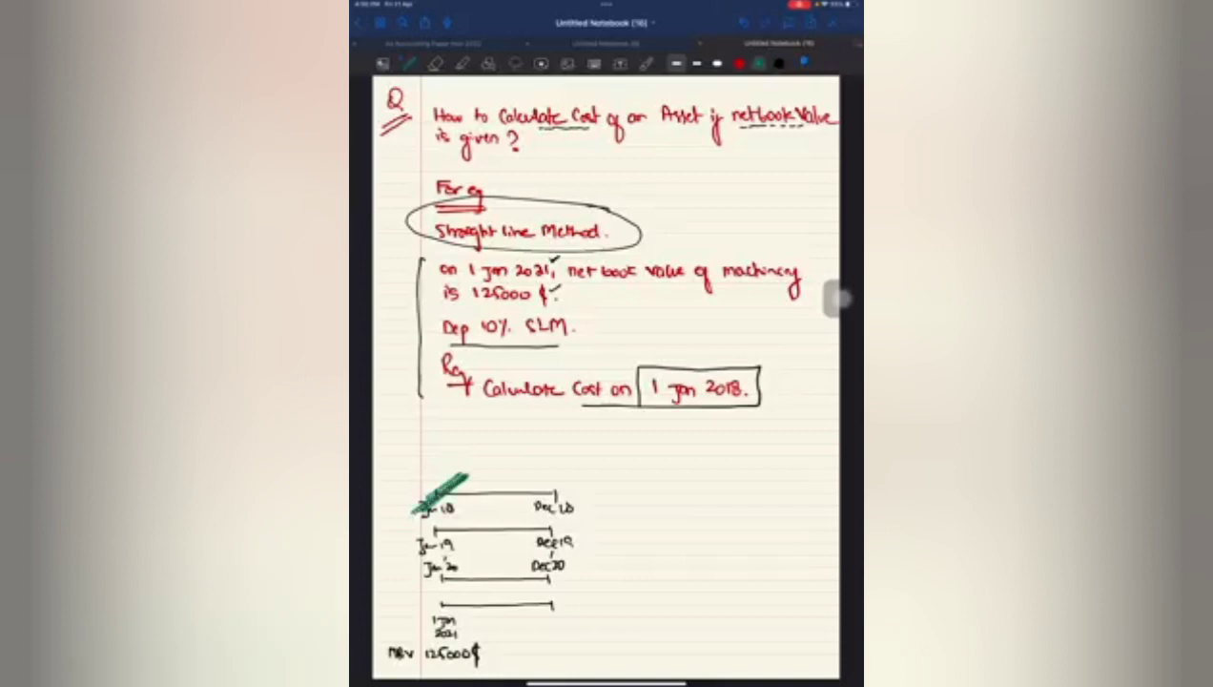
pyautogui.moveTo(399, 494)
pyautogui.mouseDown()
pyautogui.moveTo(491, 454)
pyautogui.moveTo(429, 469)
pyautogui.moveTo(433, 439)
pyautogui.mouseUp()
pyautogui.moveTo(430, 444); pyautogui.dragTo(447, 452)
pyautogui.moveTo(448, 438); pyautogui.dragTo(453, 452)
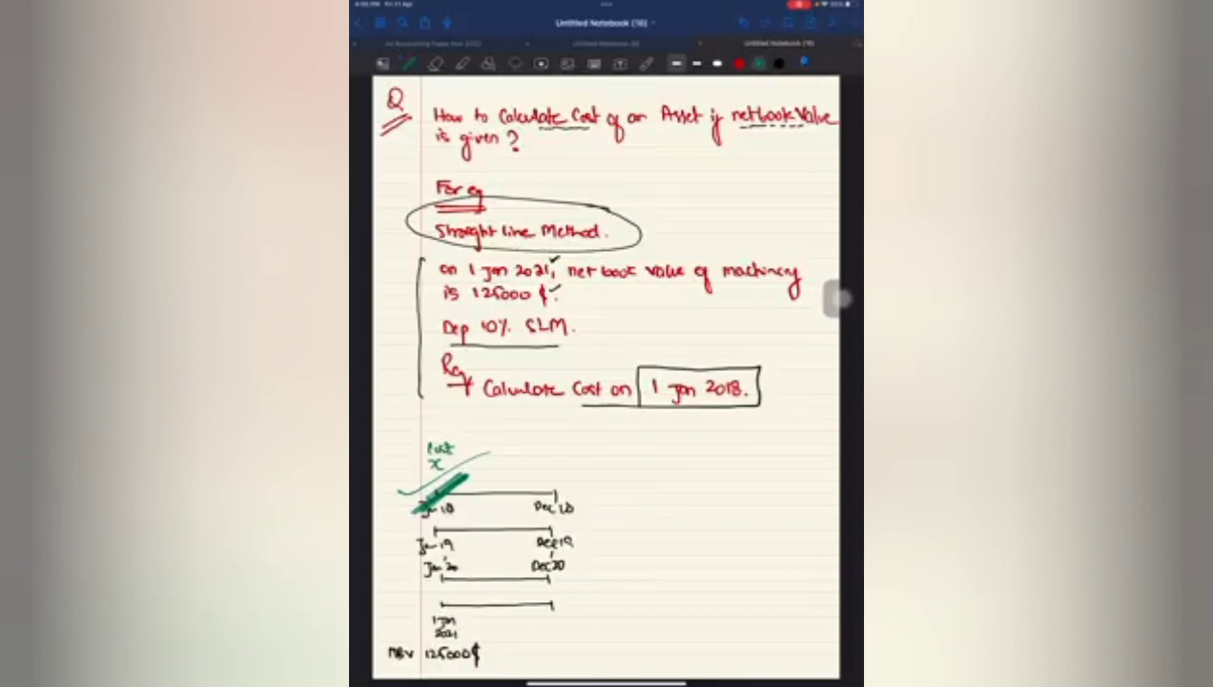
# Write 10% depreciation beside the 2018, 2019 and 2020 bars.
pyautogui.moveTo(570, 455)
pyautogui.mouseDown()
pyautogui.moveTo(569, 468)
pyautogui.moveTo(575, 458)
pyautogui.mouseUp()
pyautogui.moveTo(588, 453)
pyautogui.mouseDown()
pyautogui.moveTo(579, 471)
pyautogui.moveTo(582, 457)
pyautogui.mouseUp()
pyautogui.moveTo(588, 467); pyautogui.dragTo(588, 467)
pyautogui.moveTo(569, 520); pyautogui.dragTo(583, 534)
pyautogui.moveTo(586, 520); pyautogui.dragTo(587, 521)
pyautogui.moveTo(593, 531); pyautogui.dragTo(569, 573)
pyautogui.moveTo(574, 565); pyautogui.dragTo(584, 576)
pyautogui.moveTo(585, 562); pyautogui.dragTo(586, 563)
pyautogui.moveTo(592, 573); pyautogui.dragTo(593, 573)
# Circle 1 Jan 2021, mark the NBV 125000 note, and tick the three 10% notes.
pyautogui.moveTo(446, 588)
pyautogui.mouseDown()
pyautogui.moveTo(430, 609)
pyautogui.moveTo(454, 610)
pyautogui.moveTo(435, 590)
pyautogui.moveTo(457, 602)
pyautogui.moveTo(433, 607)
pyautogui.moveTo(444, 622)
pyautogui.moveTo(439, 612)
pyautogui.moveTo(417, 633)
pyautogui.moveTo(487, 658)
pyautogui.moveTo(401, 667)
pyautogui.moveTo(386, 631)
pyautogui.mouseUp()
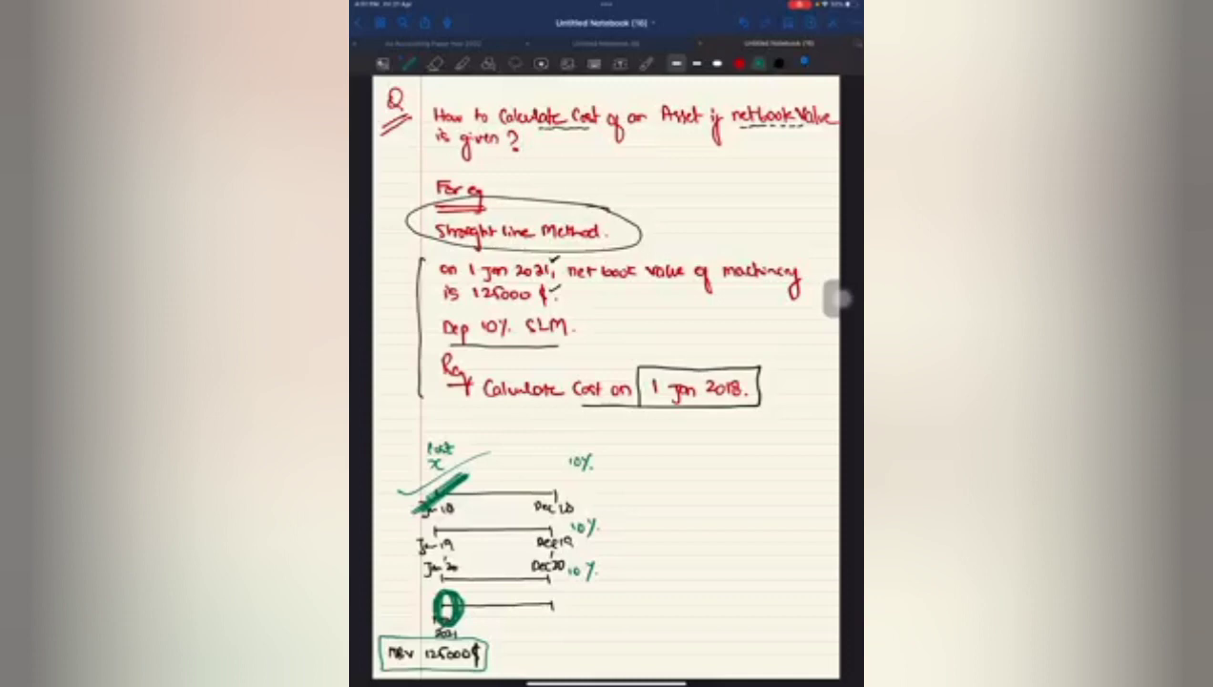
pyautogui.moveTo(485, 665); pyautogui.dragTo(507, 654)
pyautogui.moveTo(570, 482); pyautogui.dragTo(591, 470)
pyautogui.moveTo(555, 526); pyautogui.dragTo(605, 504)
pyautogui.moveTo(545, 576); pyautogui.dragTo(605, 544)
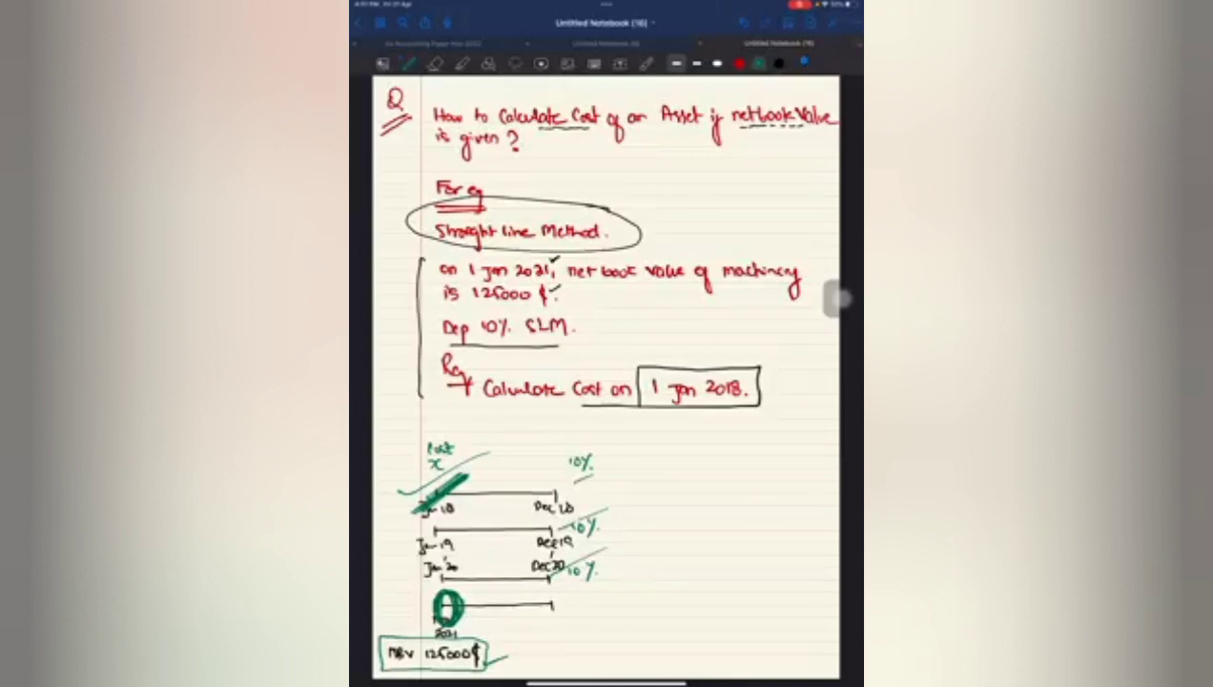
# Begin a side working headed Cost 100% with the first (10%) deduction.
pyautogui.moveTo(673, 437); pyautogui.dragTo(714, 447)
pyautogui.moveTo(724, 437); pyautogui.dragTo(741, 447)
pyautogui.moveTo(755, 444); pyautogui.dragTo(721, 470)
pyautogui.moveTo(728, 458)
pyautogui.mouseDown()
pyautogui.moveTo(749, 472)
pyautogui.moveTo(715, 473)
pyautogui.moveTo(715, 498)
pyautogui.moveTo(730, 496)
pyautogui.mouseUp()
# Add the second and third (10%) deductions and rule off the column.
pyautogui.moveTo(746, 471)
pyautogui.mouseDown()
pyautogui.moveTo(745, 496)
pyautogui.moveTo(716, 525)
pyautogui.mouseUp()
pyautogui.moveTo(724, 508); pyautogui.dragTo(727, 519)
pyautogui.moveTo(742, 504); pyautogui.dragTo(738, 515)
pyautogui.moveTo(748, 498); pyautogui.dragTo(755, 524)
pyautogui.moveTo(652, 526); pyautogui.dragTo(765, 523)
pyautogui.moveTo(668, 549)
pyautogui.mouseDown()
pyautogui.moveTo(676, 536)
pyautogui.moveTo(696, 549)
pyautogui.mouseUp()
# Write NBV 125000 under the line and mark it as the remaining 70%.
pyautogui.moveTo(700, 540); pyautogui.dragTo(745, 551)
pyautogui.moveTo(752, 538)
pyautogui.mouseDown()
pyautogui.moveTo(748, 553)
pyautogui.moveTo(763, 541)
pyautogui.mouseUp()
pyautogui.moveTo(775, 540); pyautogui.dragTo(773, 542)
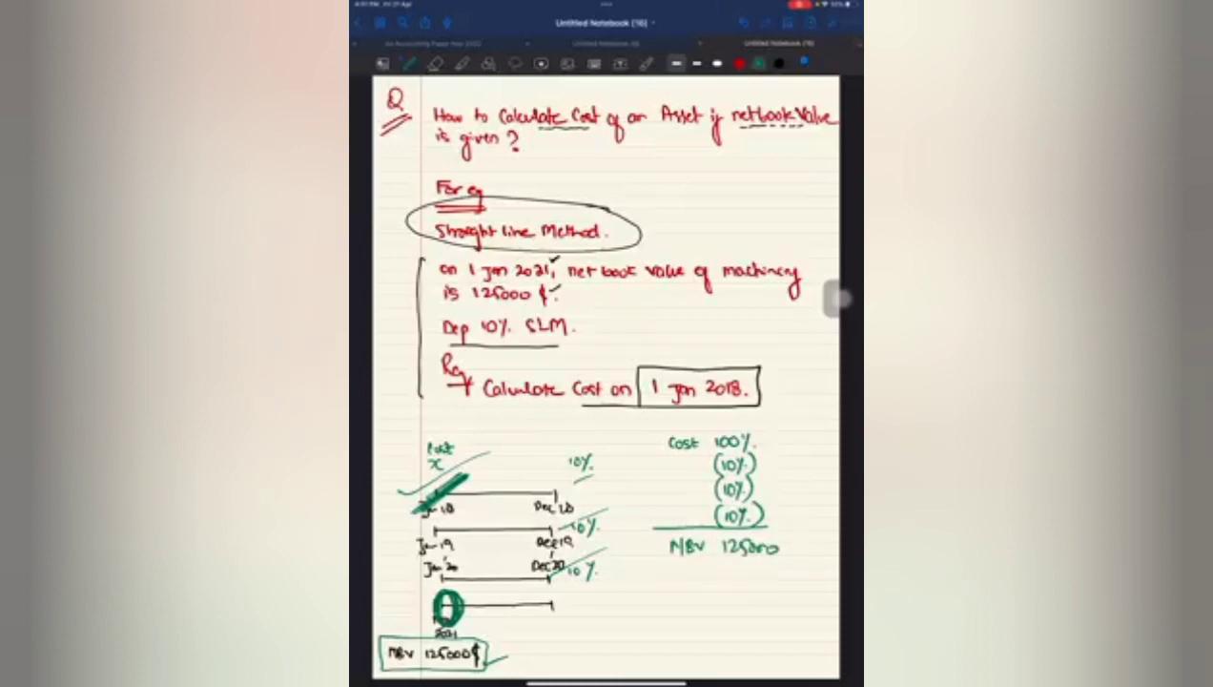
pyautogui.moveTo(790, 502)
pyautogui.mouseDown()
pyautogui.moveTo(811, 527)
pyautogui.moveTo(831, 507)
pyautogui.moveTo(801, 525)
pyautogui.moveTo(791, 553)
pyautogui.mouseUp()
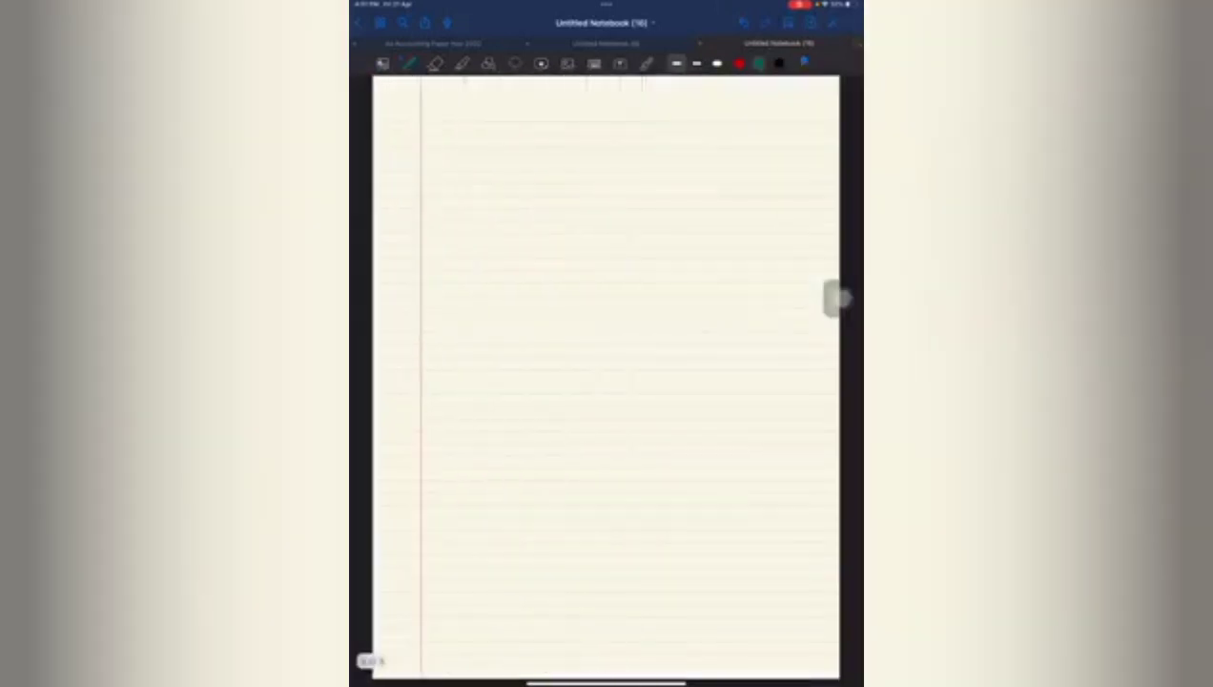
# Write the proportion Cost 100% = x and NBV 70% = 125000.
pyautogui.moveTo(461, 105)
pyautogui.mouseDown()
pyautogui.moveTo(458, 117)
pyautogui.moveTo(487, 114)
pyautogui.mouseUp()
pyautogui.moveTo(520, 105)
pyautogui.mouseDown()
pyautogui.moveTo(546, 120)
pyautogui.moveTo(591, 108)
pyautogui.moveTo(622, 118)
pyautogui.mouseUp()
pyautogui.moveTo(624, 106); pyautogui.dragTo(633, 118)
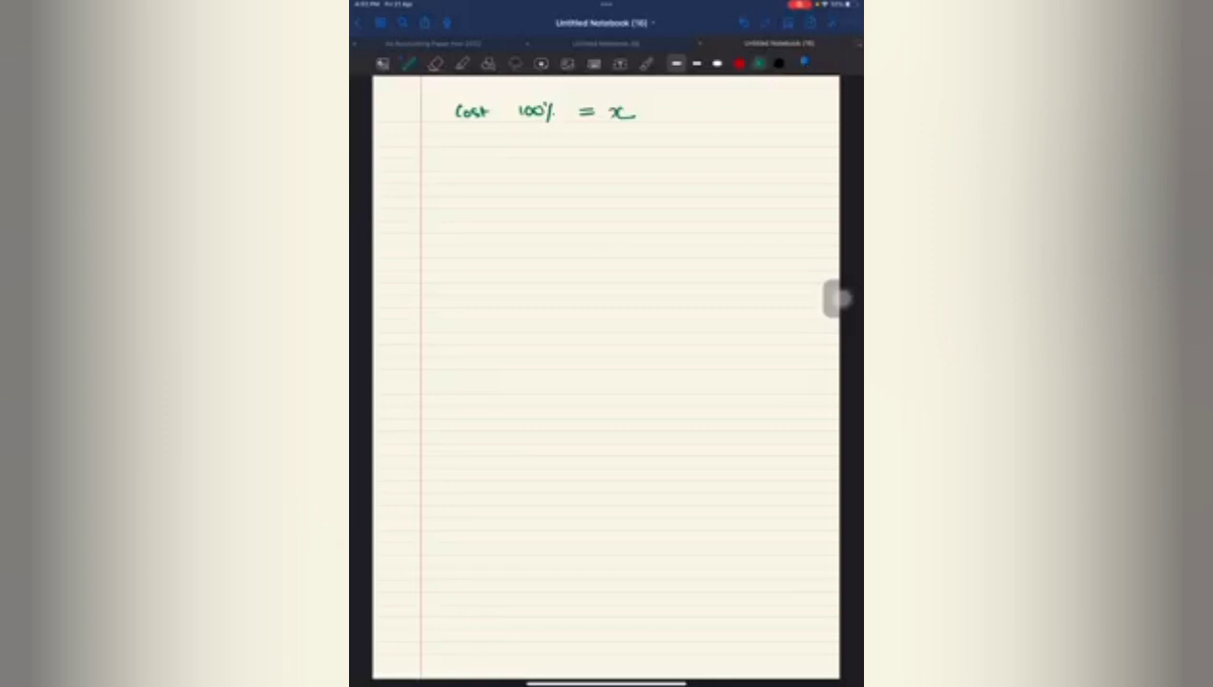
pyautogui.moveTo(523, 129); pyautogui.dragTo(532, 141)
pyautogui.moveTo(536, 126); pyautogui.dragTo(542, 143)
pyautogui.moveTo(457, 128)
pyautogui.mouseDown()
pyautogui.moveTo(461, 139)
pyautogui.moveTo(490, 138)
pyautogui.mouseUp()
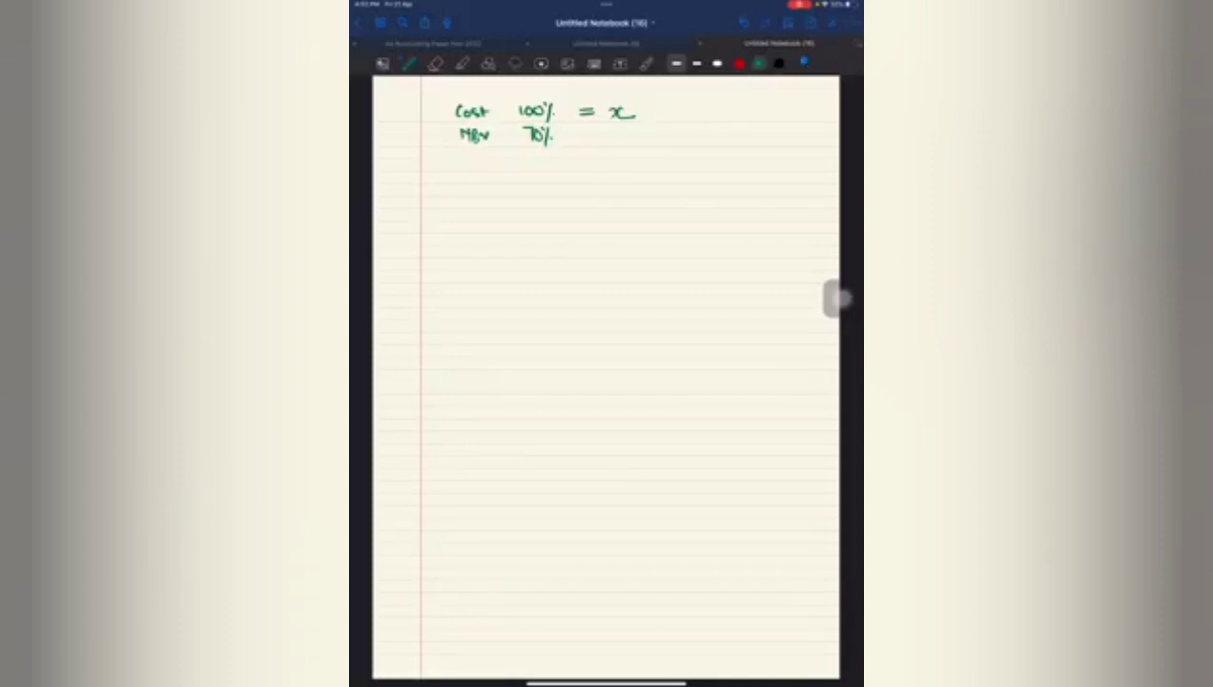
pyautogui.moveTo(575, 133); pyautogui.dragTo(592, 132)
pyautogui.moveTo(575, 139); pyautogui.dragTo(631, 141)
pyautogui.moveTo(636, 133); pyautogui.dragTo(649, 133)
pyautogui.moveTo(661, 131); pyautogui.dragTo(660, 133)
pyautogui.moveTo(671, 131); pyautogui.dragTo(670, 133)
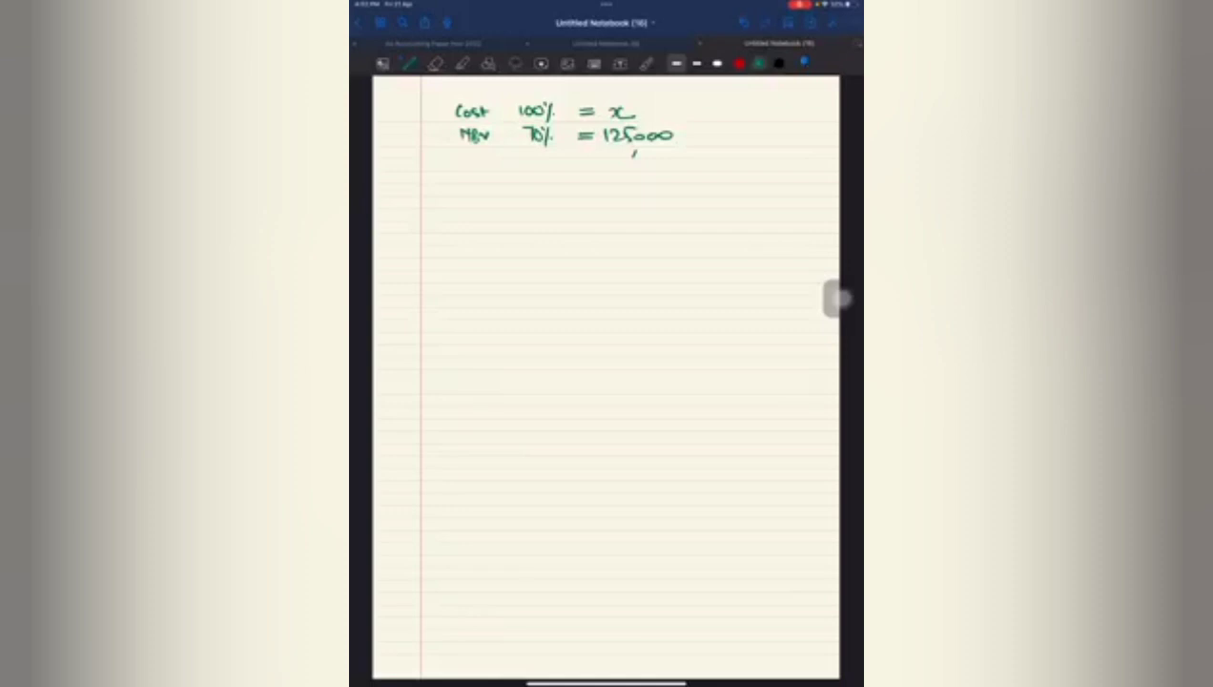
# Write 'x = Cost =' below the proportion.
pyautogui.moveTo(459, 202); pyautogui.dragTo(466, 215)
pyautogui.moveTo(490, 207); pyautogui.dragTo(525, 214)
pyautogui.moveTo(536, 205); pyautogui.dragTo(545, 214)
pyautogui.moveTo(557, 204); pyautogui.dragTo(562, 215)
pyautogui.moveTo(556, 206); pyautogui.dragTo(601, 207)
pyautogui.moveTo(584, 213); pyautogui.dragTo(602, 212)
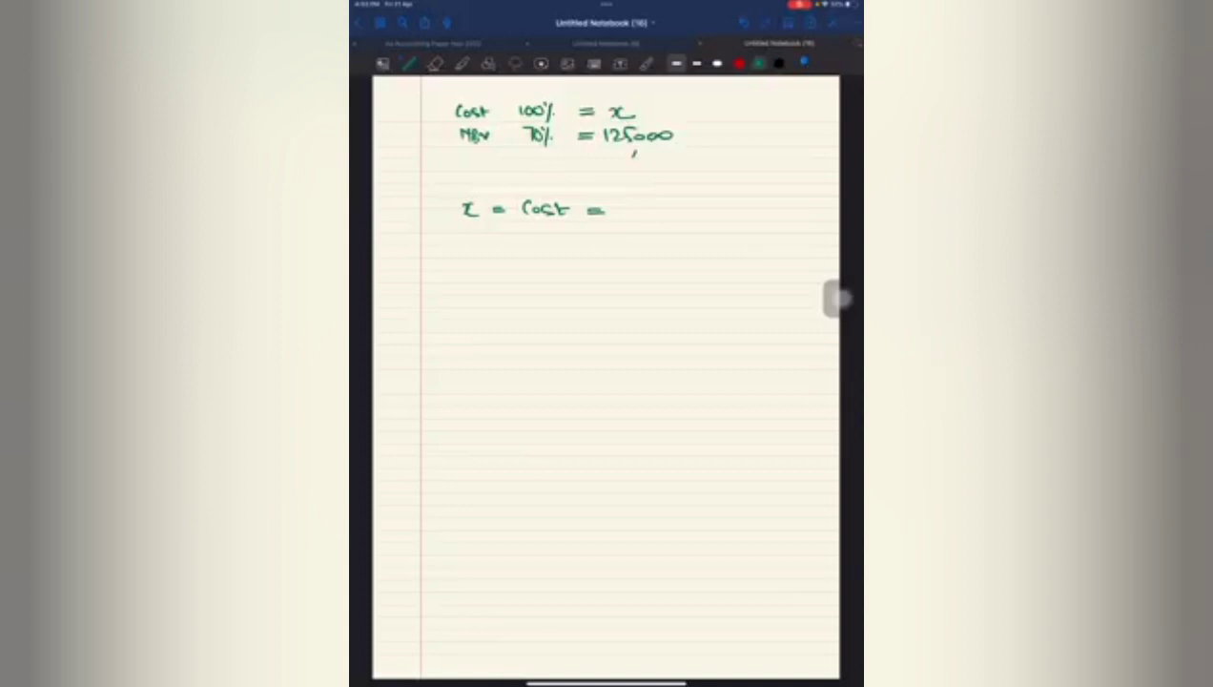
# Write the answer 178571, circle and label it Cost, and rule a line beneath.
pyautogui.moveTo(624, 201)
pyautogui.mouseDown()
pyautogui.moveTo(636, 216)
pyautogui.moveTo(678, 204)
pyautogui.moveTo(682, 216)
pyautogui.moveTo(652, 177)
pyautogui.moveTo(759, 203)
pyautogui.moveTo(704, 219)
pyautogui.moveTo(700, 233)
pyautogui.mouseUp()
pyautogui.moveTo(730, 202)
pyautogui.mouseDown()
pyautogui.moveTo(725, 221)
pyautogui.moveTo(742, 223)
pyautogui.mouseUp()
pyautogui.moveTo(739, 211); pyautogui.dragTo(767, 213)
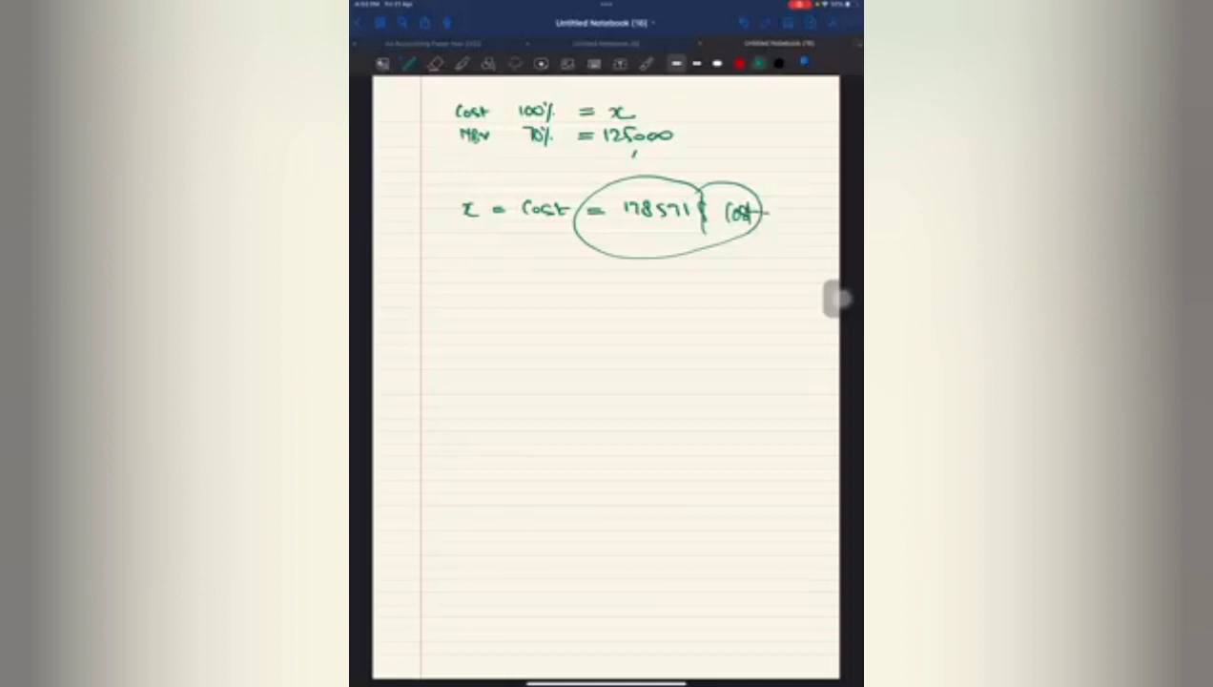
pyautogui.moveTo(382, 279); pyautogui.dragTo(831, 286)
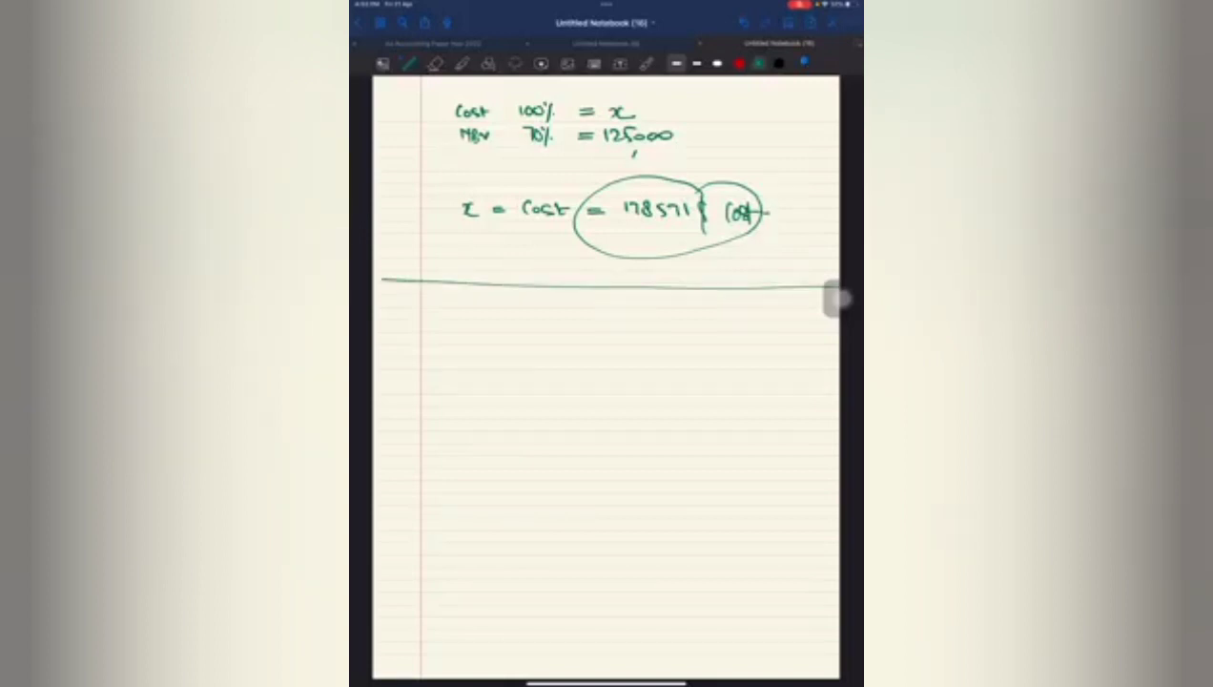
# In red, write 1 Jan 2022 MBV of Asset 300000 $ and Dep 20% SLM.
pyautogui.click(739, 63)
pyautogui.moveTo(425, 312)
pyautogui.mouseDown()
pyautogui.moveTo(438, 332)
pyautogui.moveTo(572, 324)
pyautogui.mouseUp()
pyautogui.moveTo(581, 318)
pyautogui.mouseDown()
pyautogui.moveTo(603, 340)
pyautogui.moveTo(618, 315)
pyautogui.moveTo(635, 328)
pyautogui.moveTo(750, 332)
pyautogui.mouseUp()
pyautogui.moveTo(754, 307); pyautogui.dragTo(756, 339)
pyautogui.moveTo(419, 345)
pyautogui.mouseDown()
pyautogui.moveTo(441, 367)
pyautogui.moveTo(483, 345)
pyautogui.moveTo(506, 358)
pyautogui.mouseUp()
pyautogui.moveTo(515, 347)
pyautogui.mouseDown()
pyautogui.moveTo(504, 359)
pyautogui.moveTo(518, 357)
pyautogui.mouseUp()
pyautogui.moveTo(521, 356)
pyautogui.mouseDown()
pyautogui.moveTo(527, 346)
pyautogui.moveTo(531, 359)
pyautogui.mouseUp()
# Write the requirement: calculate cost on 1 Jan 2020.
pyautogui.moveTo(420, 382); pyautogui.dragTo(441, 416)
pyautogui.moveTo(414, 418)
pyautogui.mouseDown()
pyautogui.moveTo(469, 425)
pyautogui.moveTo(475, 407)
pyautogui.moveTo(542, 423)
pyautogui.moveTo(689, 426)
pyautogui.mouseUp()
pyautogui.moveTo(697, 418); pyautogui.dragTo(720, 419)
pyautogui.click(729, 423)
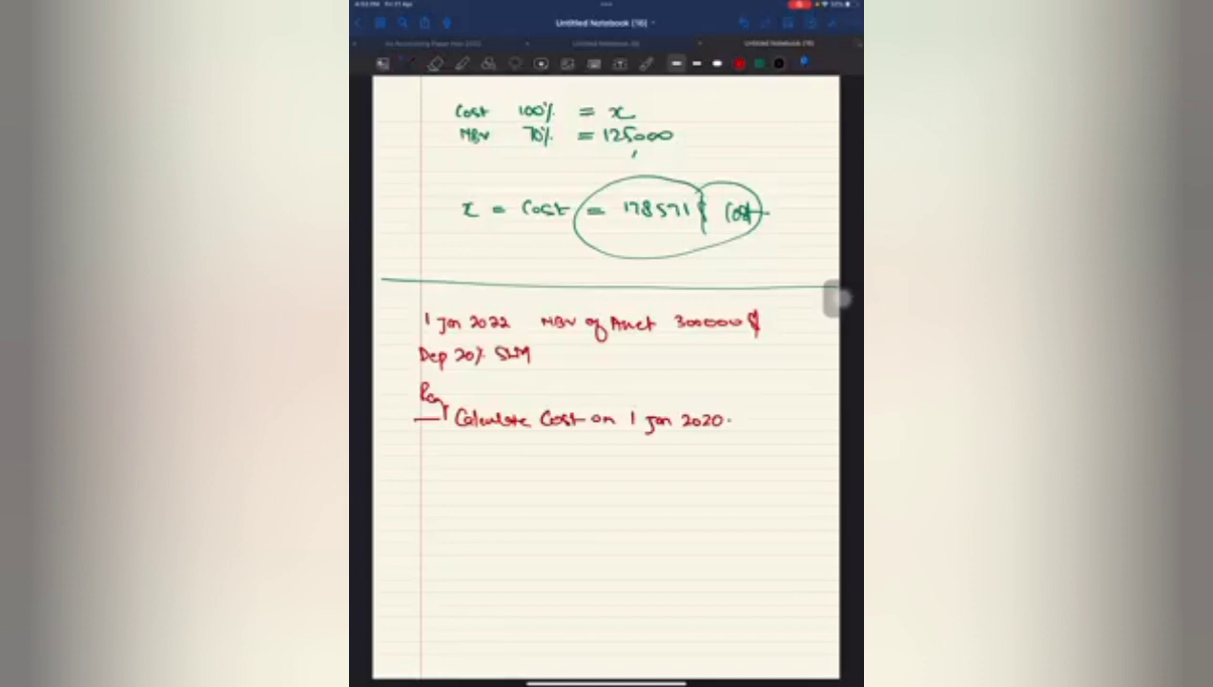
# Draw the 2022 and 2021 timeline segments, labelling 1 Jan 2022 and the 2021 ends.
pyautogui.moveTo(418, 555)
pyautogui.mouseDown()
pyautogui.moveTo(418, 567)
pyautogui.moveTo(512, 563)
pyautogui.mouseUp()
pyautogui.moveTo(510, 557); pyautogui.dragTo(509, 568)
pyautogui.moveTo(414, 584)
pyautogui.mouseDown()
pyautogui.moveTo(419, 599)
pyautogui.moveTo(433, 590)
pyautogui.moveTo(420, 605)
pyautogui.moveTo(439, 606)
pyautogui.moveTo(378, 626)
pyautogui.moveTo(466, 625)
pyautogui.mouseUp()
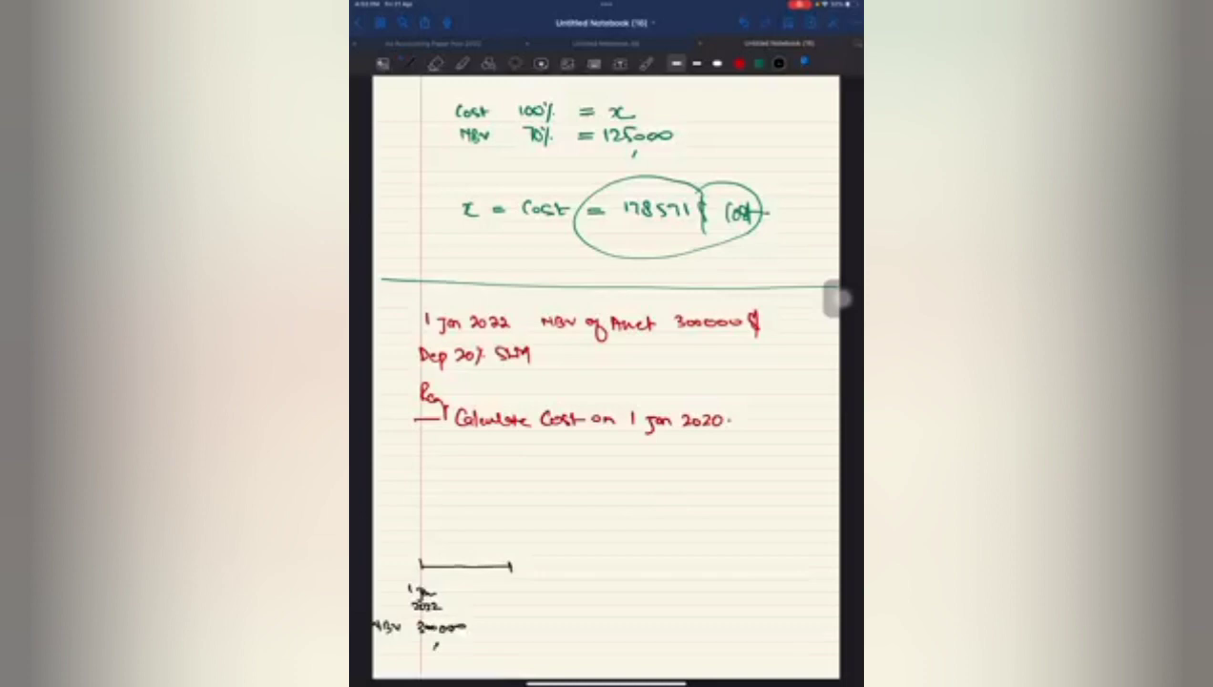
pyautogui.moveTo(418, 524); pyautogui.dragTo(418, 536)
pyautogui.moveTo(419, 531); pyautogui.dragTo(507, 530)
pyautogui.moveTo(507, 524); pyautogui.dragTo(507, 534)
pyautogui.moveTo(391, 534)
pyautogui.mouseDown()
pyautogui.moveTo(425, 543)
pyautogui.moveTo(412, 542)
pyautogui.mouseUp()
pyautogui.moveTo(484, 532); pyautogui.dragTo(519, 544)
# Draw the 2020 segment with its end label, striking out the start label and marking x.
pyautogui.moveTo(420, 493)
pyautogui.mouseDown()
pyautogui.moveTo(421, 506)
pyautogui.moveTo(444, 500)
pyautogui.mouseUp()
pyautogui.moveTo(452, 499); pyautogui.dragTo(503, 508)
pyautogui.moveTo(398, 506)
pyautogui.mouseDown()
pyautogui.moveTo(396, 523)
pyautogui.moveTo(494, 517)
pyautogui.mouseUp()
pyautogui.moveTo(496, 511); pyautogui.dragTo(510, 518)
pyautogui.moveTo(509, 511); pyautogui.dragTo(515, 517)
pyautogui.moveTo(499, 503); pyautogui.dragTo(498, 510)
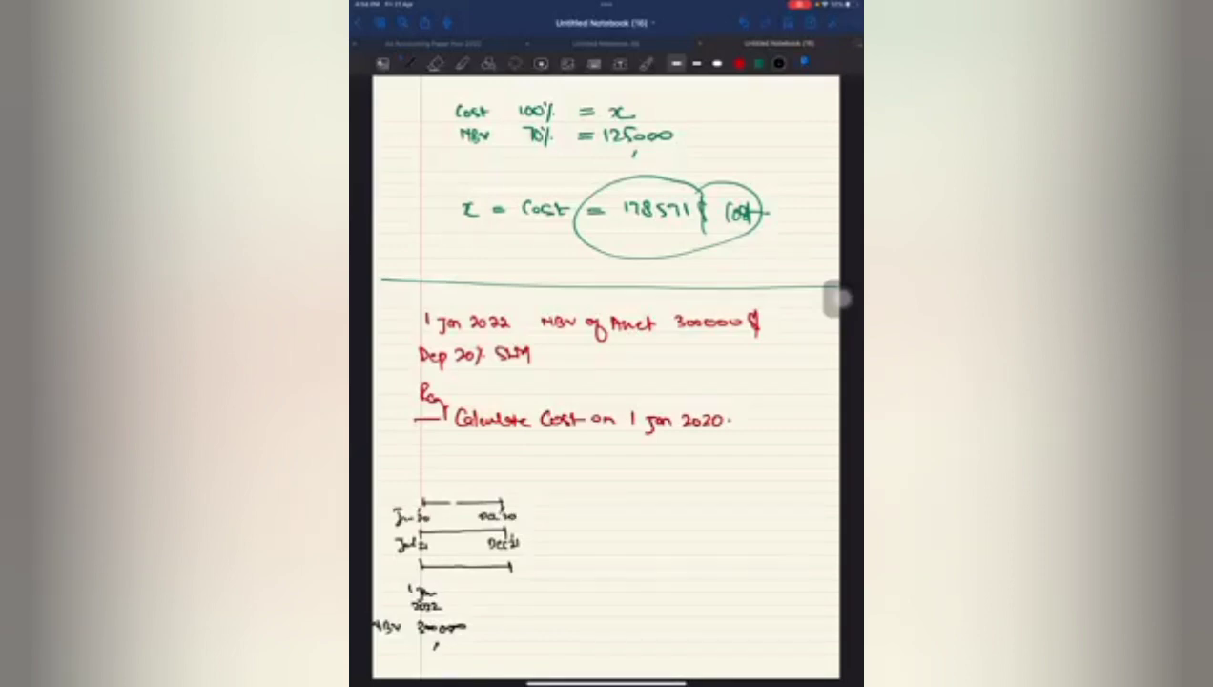
pyautogui.moveTo(410, 505)
pyautogui.mouseDown()
pyautogui.moveTo(451, 484)
pyautogui.moveTo(391, 517)
pyautogui.moveTo(446, 489)
pyautogui.moveTo(408, 483)
pyautogui.mouseUp()
pyautogui.moveTo(420, 485); pyautogui.dragTo(435, 482)
# Note 20% for 2020 and 2021, circle 1 Jan 2022 with x, and write total 40%.
pyautogui.moveTo(531, 505); pyautogui.dragTo(538, 512)
pyautogui.moveTo(542, 503); pyautogui.dragTo(555, 502)
pyautogui.moveTo(557, 512); pyautogui.dragTo(535, 527)
pyautogui.moveTo(537, 524); pyautogui.dragTo(555, 521)
pyautogui.moveTo(435, 550)
pyautogui.mouseDown()
pyautogui.moveTo(399, 576)
pyautogui.moveTo(437, 552)
pyautogui.mouseUp()
pyautogui.moveTo(532, 555)
pyautogui.mouseDown()
pyautogui.moveTo(543, 568)
pyautogui.moveTo(532, 570)
pyautogui.moveTo(594, 586)
pyautogui.mouseUp()
pyautogui.click(521, 585)
pyautogui.moveTo(412, 626)
pyautogui.mouseDown()
pyautogui.moveTo(382, 657)
pyautogui.moveTo(394, 632)
pyautogui.moveTo(411, 640)
pyautogui.mouseUp()
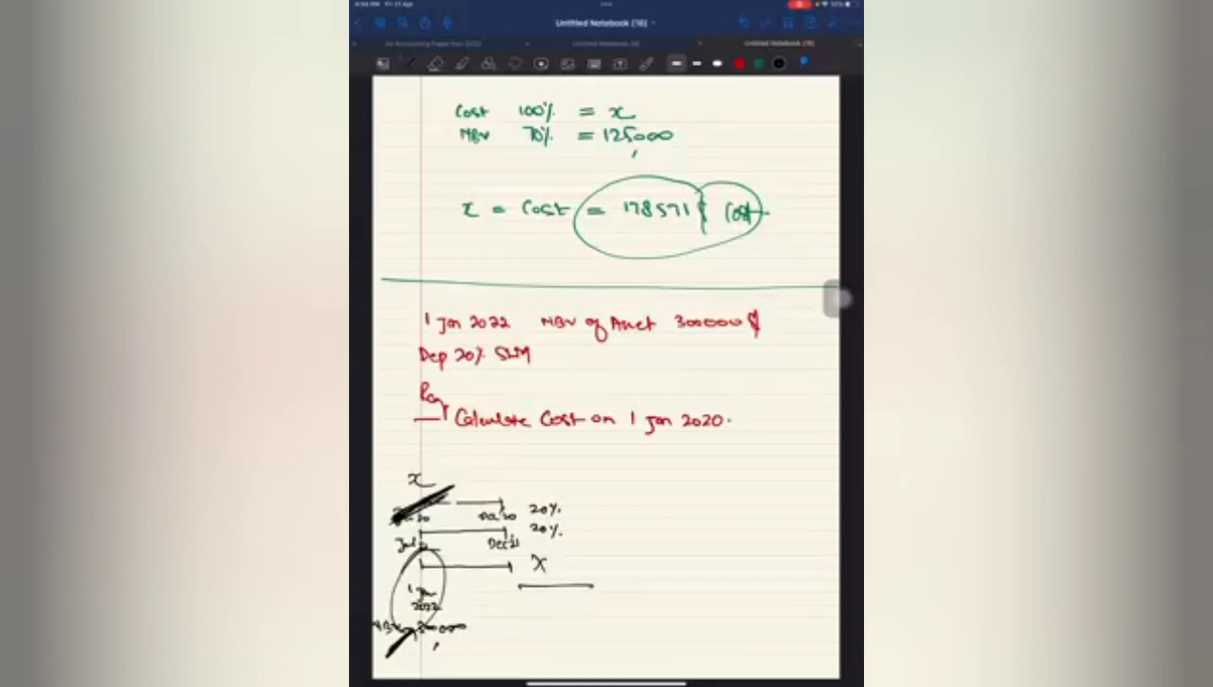
pyautogui.moveTo(542, 593); pyautogui.dragTo(570, 610)
# Write Cost 100% with Dep (40%) beneath it, undoing the mistaken 2.
pyautogui.moveTo(677, 452); pyautogui.dragTo(743, 454)
pyautogui.moveTo(752, 453); pyautogui.dragTo(768, 465)
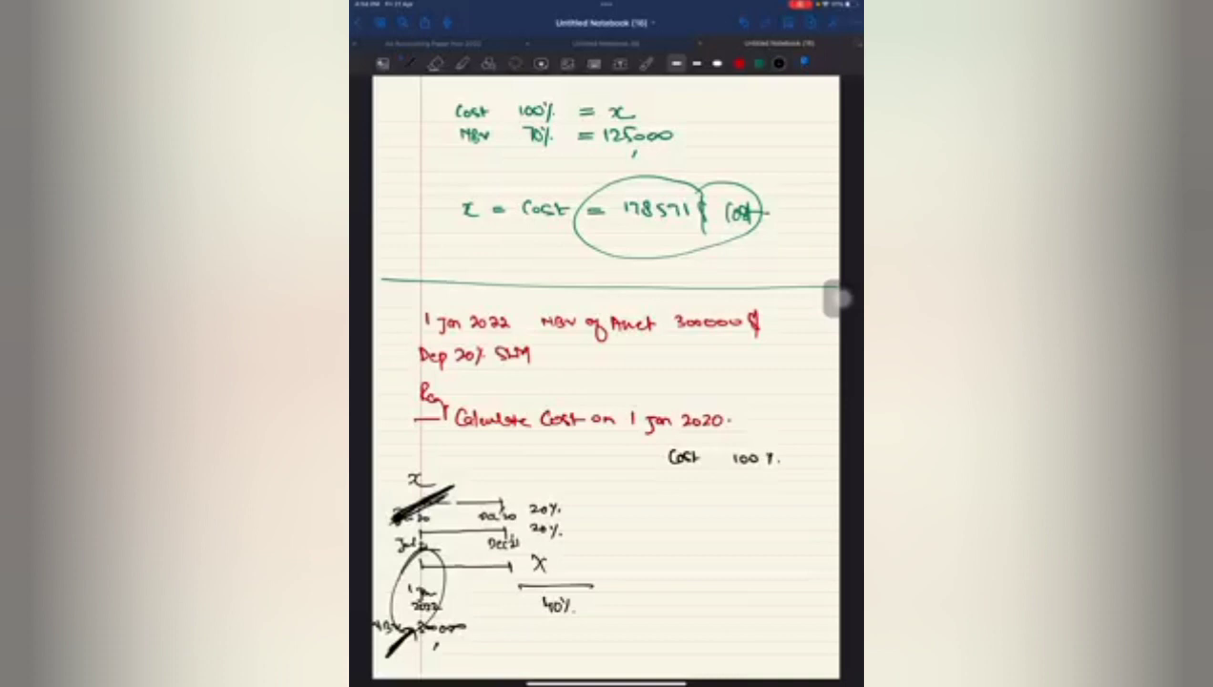
pyautogui.moveTo(670, 469); pyautogui.dragTo(681, 480)
pyautogui.moveTo(684, 475)
pyautogui.mouseDown()
pyautogui.moveTo(687, 494)
pyautogui.moveTo(692, 482)
pyautogui.moveTo(742, 483)
pyautogui.mouseUp()
pyautogui.hotkey('ctrl', 'z')
pyautogui.moveTo(734, 471); pyautogui.dragTo(748, 477)
pyautogui.moveTo(763, 469)
pyautogui.mouseDown()
pyautogui.moveTo(753, 491)
pyautogui.moveTo(779, 490)
pyautogui.mouseUp()
pyautogui.moveTo(736, 470); pyautogui.dragTo(737, 494)
# Rule a line under them and write MBV 60% = 300000 below.
pyautogui.moveTo(665, 504); pyautogui.dragTo(778, 500)
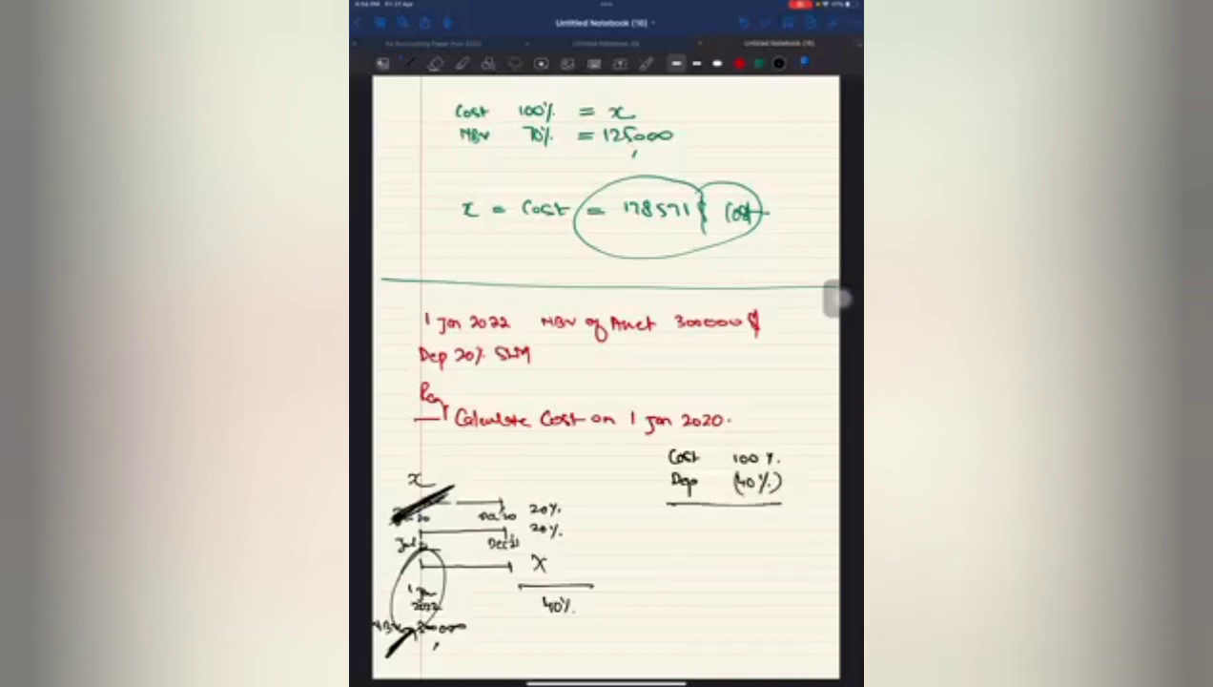
pyautogui.moveTo(671, 522)
pyautogui.mouseDown()
pyautogui.moveTo(692, 515)
pyautogui.moveTo(695, 527)
pyautogui.mouseUp()
pyautogui.moveTo(696, 513); pyautogui.dragTo(753, 527)
pyautogui.moveTo(763, 511)
pyautogui.mouseDown()
pyautogui.moveTo(758, 529)
pyautogui.moveTo(783, 519)
pyautogui.mouseUp()
pyautogui.moveTo(776, 525); pyautogui.dragTo(809, 516)
pyautogui.moveTo(818, 515); pyautogui.dragTo(821, 516)
pyautogui.moveTo(831, 515); pyautogui.dragTo(830, 516)
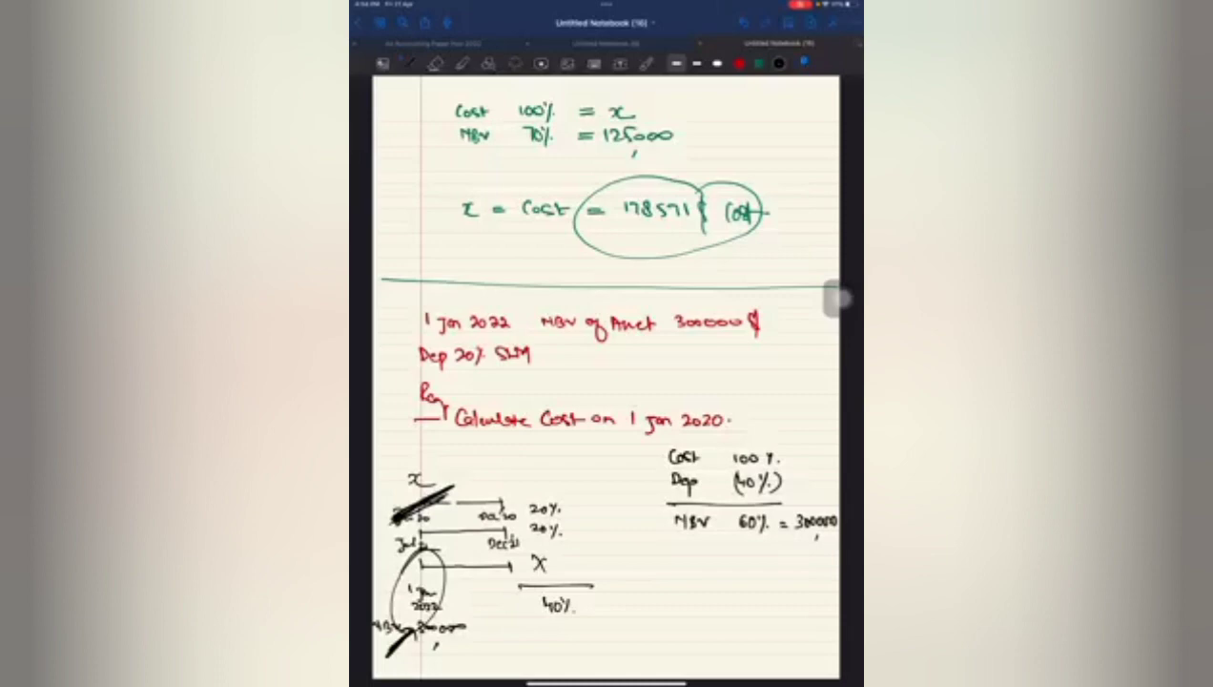
# Start writing MBV 60% again lower down the page.
pyautogui.moveTo(621, 628)
pyautogui.mouseDown()
pyautogui.moveTo(630, 618)
pyautogui.moveTo(644, 631)
pyautogui.mouseUp()
pyautogui.moveTo(645, 622); pyautogui.dragTo(678, 621)
pyautogui.moveTo(691, 616); pyautogui.dragTo(684, 623)
pyautogui.moveTo(690, 629); pyautogui.dragTo(691, 631)
pyautogui.moveTo(699, 633); pyautogui.dragTo(700, 634)
# Undo the stray strokes and rewrite MBV 60% = 300000 $.
pyautogui.hotkey('ctrl', 'z')
pyautogui.hotkey('ctrl', 'z')
pyautogui.moveTo(680, 620)
pyautogui.mouseDown()
pyautogui.moveTo(683, 631)
pyautogui.moveTo(711, 624)
pyautogui.mouseUp()
pyautogui.moveTo(702, 629); pyautogui.dragTo(721, 631)
pyautogui.moveTo(734, 625)
pyautogui.mouseDown()
pyautogui.moveTo(775, 624)
pyautogui.moveTo(735, 640)
pyautogui.mouseUp()
pyautogui.moveTo(793, 618); pyautogui.dragTo(789, 645)
# Fix the dollar sign and write Cost 100% = x above the MBV line.
pyautogui.moveTo(633, 601); pyautogui.dragTo(637, 607)
pyautogui.moveTo(648, 603); pyautogui.dragTo(648, 608)
pyautogui.moveTo(647, 599); pyautogui.dragTo(671, 609)
pyautogui.moveTo(677, 597); pyautogui.dragTo(723, 603)
pyautogui.moveTo(737, 593); pyautogui.dragTo(736, 607)
pyautogui.moveTo(634, 661); pyautogui.dragTo(637, 676)
# Write the boxed answer x = 500000 and label it as Cost.
pyautogui.moveTo(664, 664)
pyautogui.mouseDown()
pyautogui.moveTo(761, 645)
pyautogui.moveTo(763, 675)
pyautogui.mouseUp()
pyautogui.moveTo(619, 654); pyautogui.dragTo(616, 677)
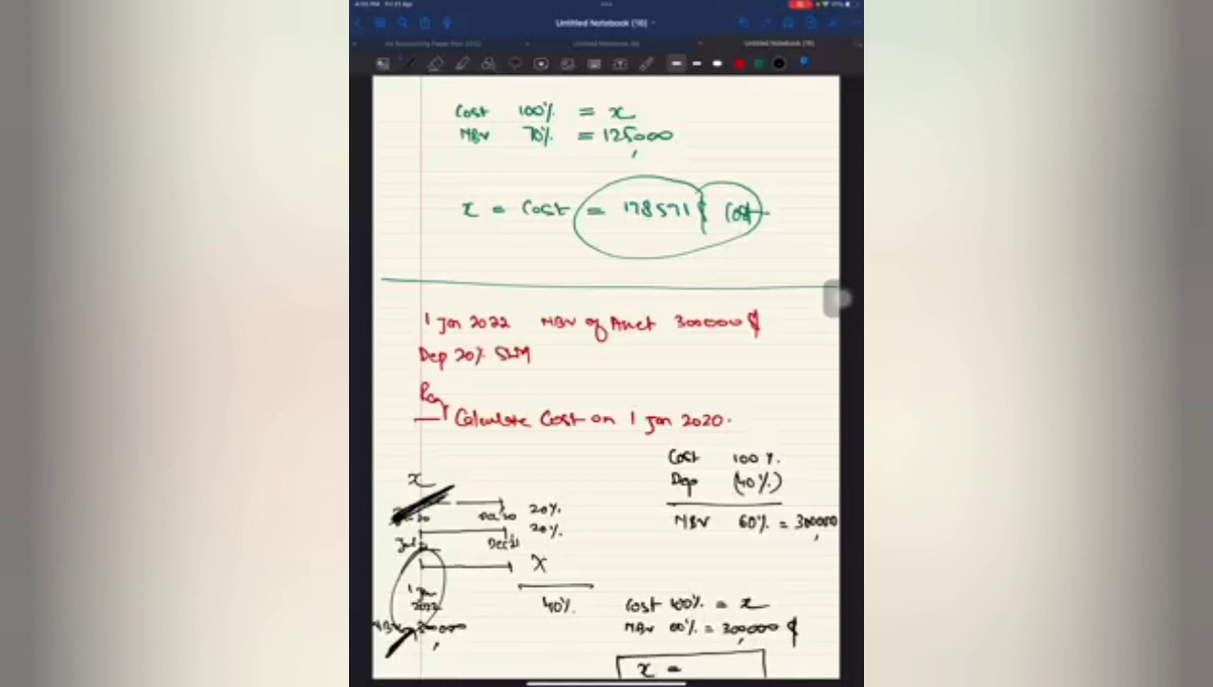
pyautogui.moveTo(685, 660); pyautogui.dragTo(778, 665)
pyautogui.moveTo(789, 654)
pyautogui.mouseDown()
pyautogui.moveTo(784, 664)
pyautogui.moveTo(818, 665)
pyautogui.mouseUp()
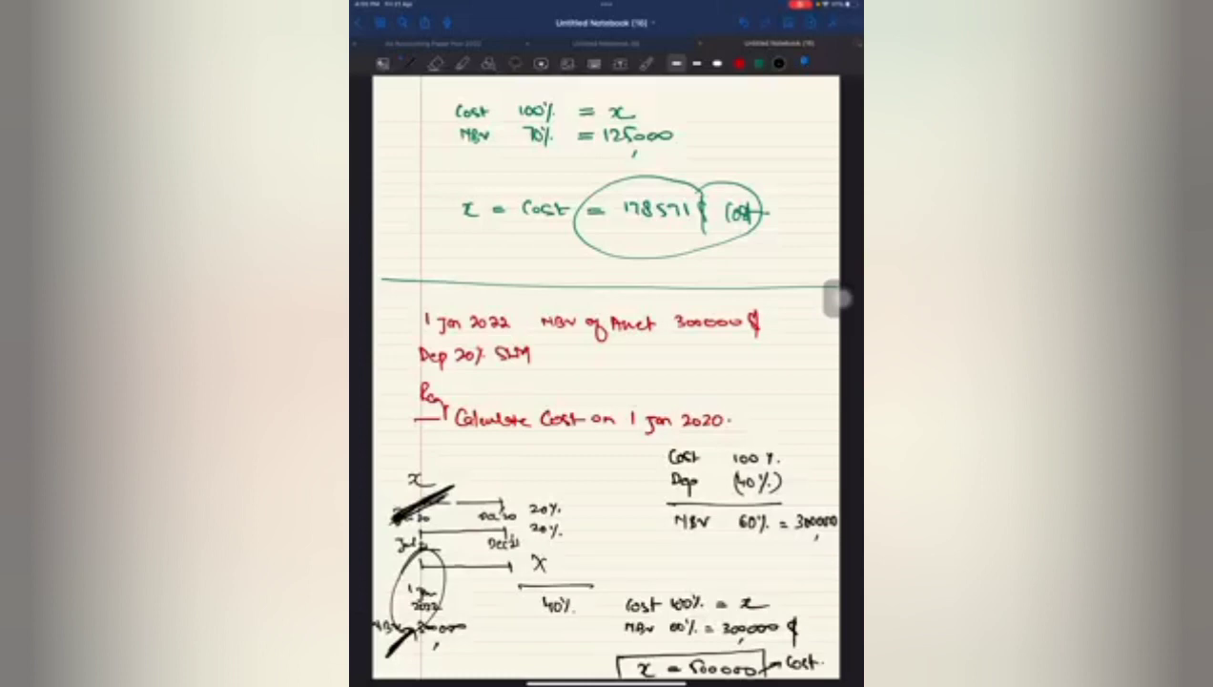